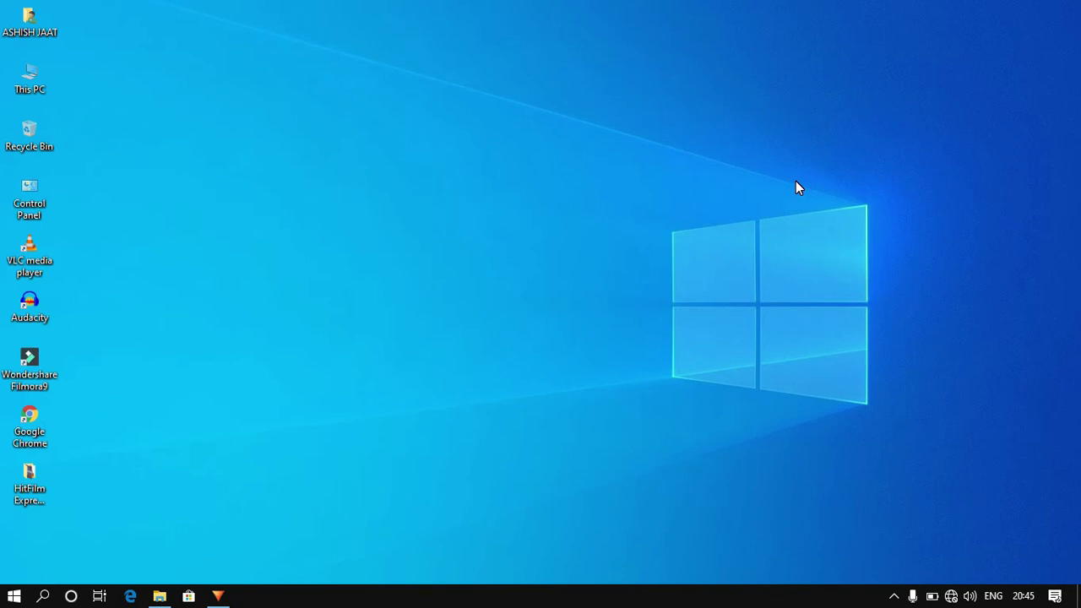
Step: Look at the Legacy Title project file in the Documents folder and close the folder
mouse_move(156, 597)
left_click(156, 597)
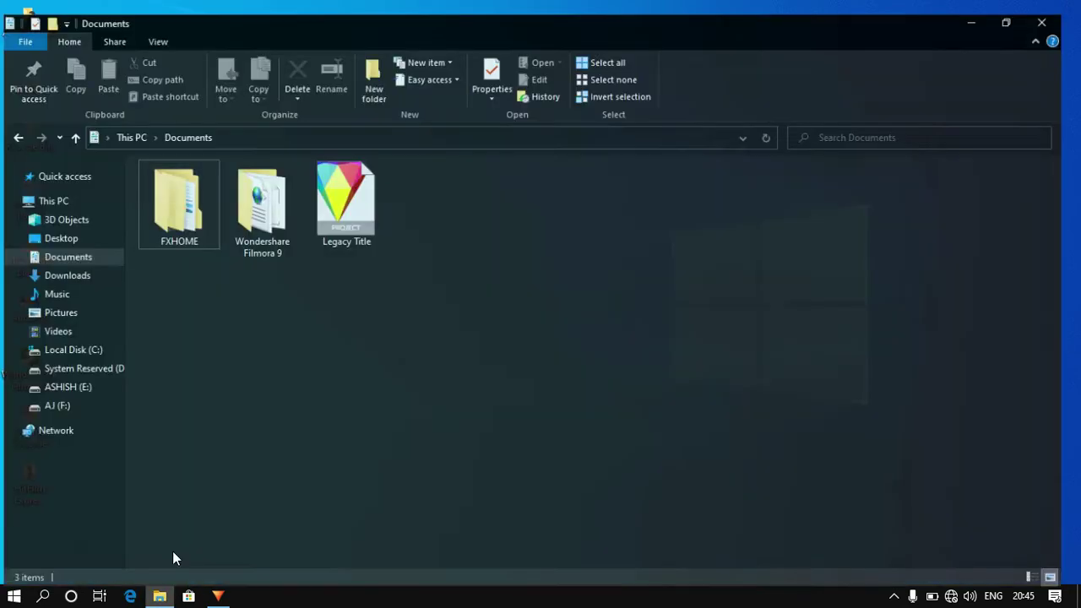
right_click(354, 446)
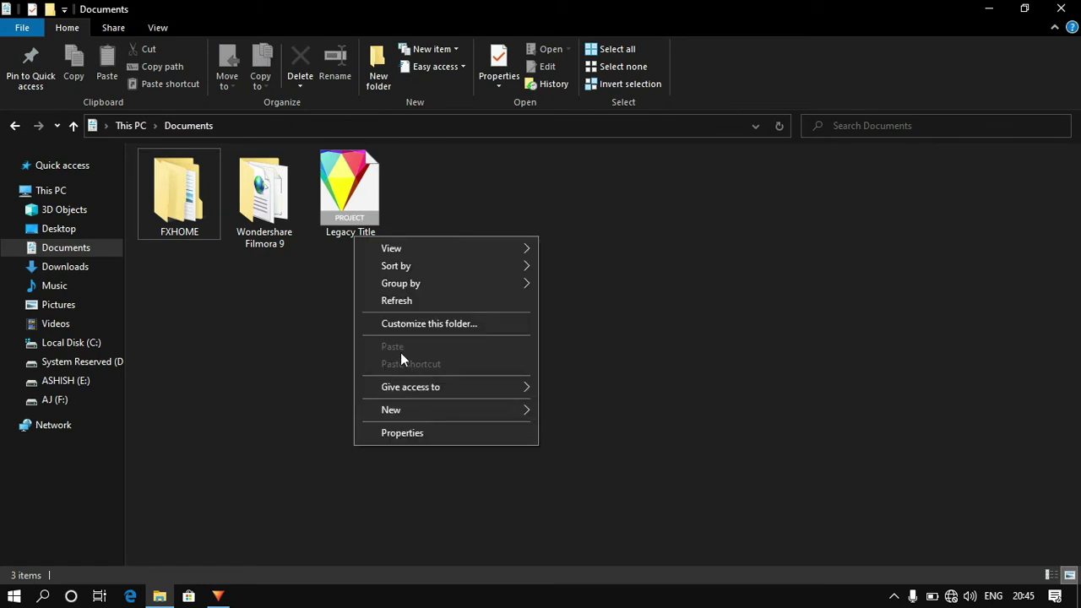
left_click(413, 302)
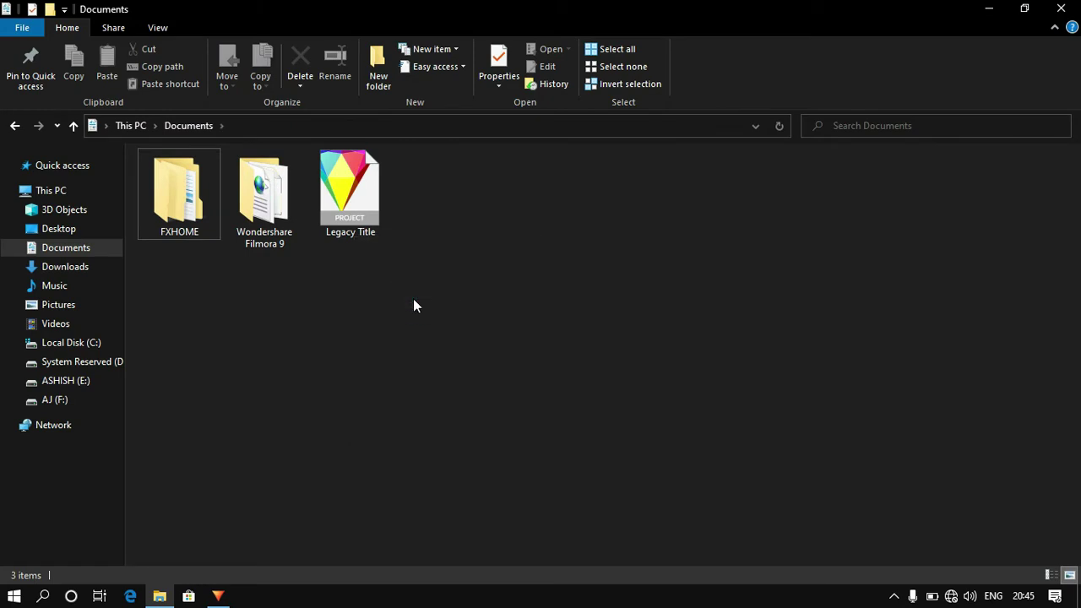
left_click(325, 196)
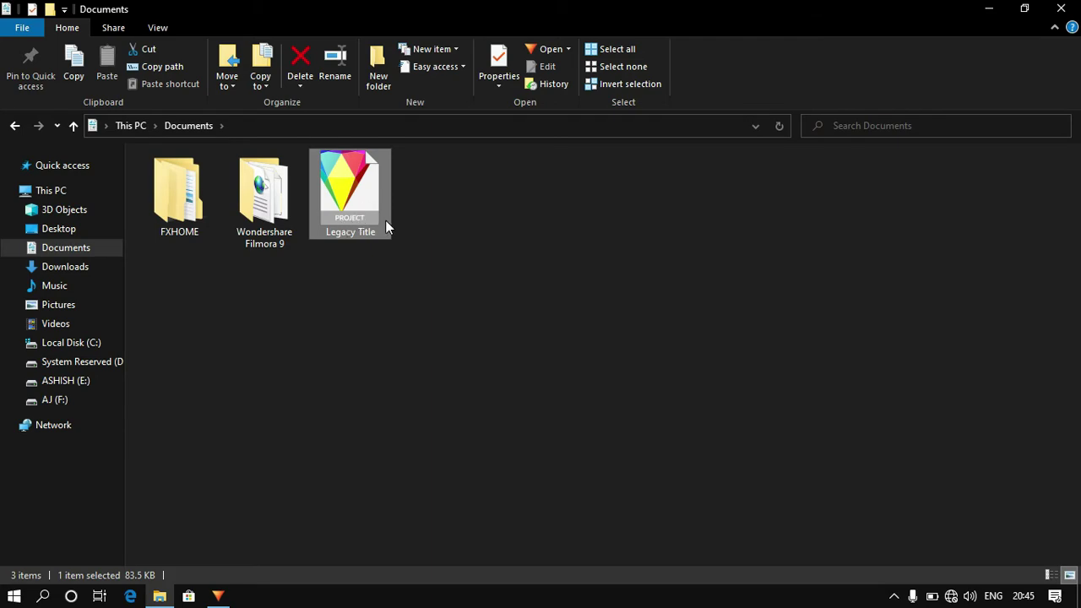
left_click(1060, 9)
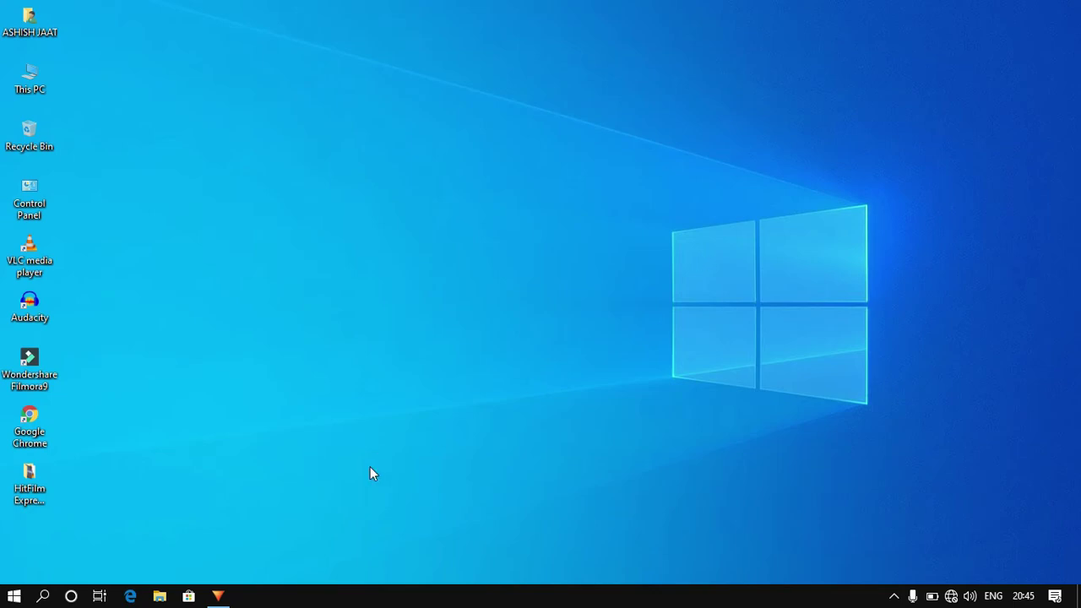
Step: Switch to HitFilm Express and open the recent project Legacy Title.hfp
left_click(221, 596)
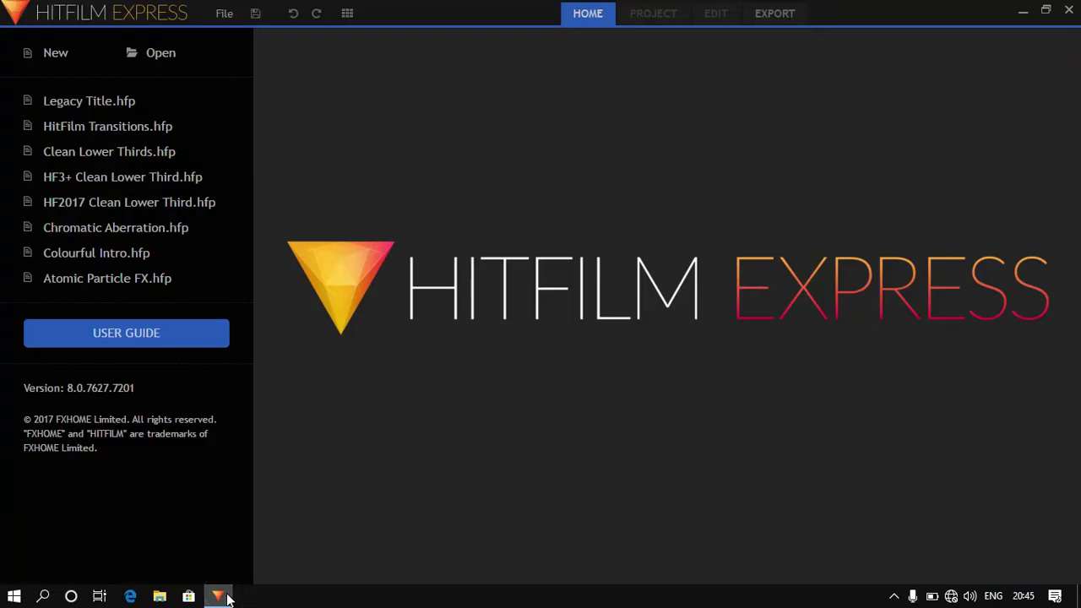
left_click(109, 104)
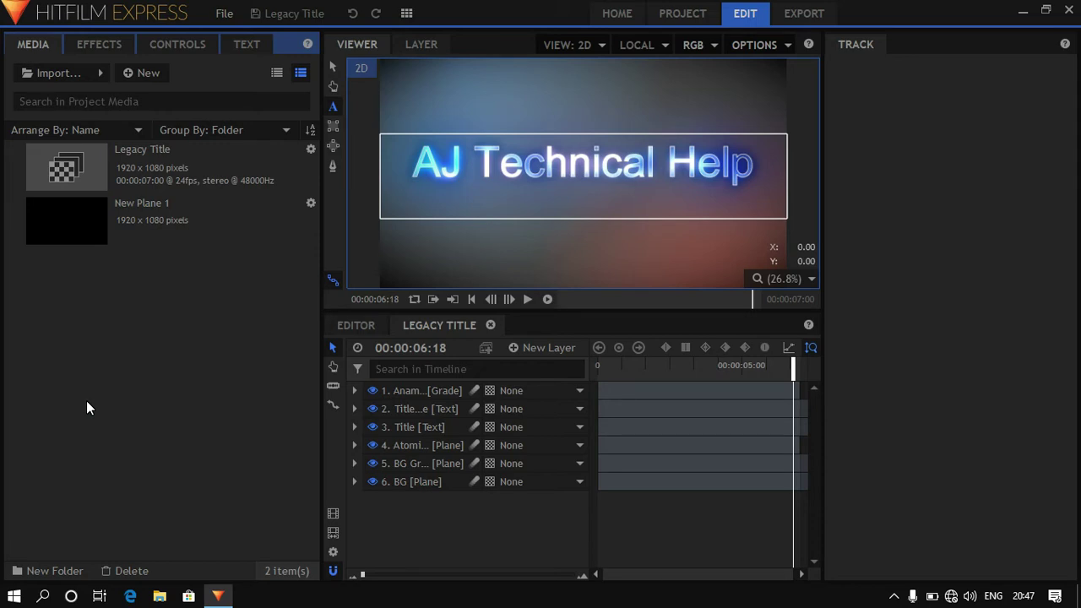
Step: Put "Help" on a second line in the outlined title text layer and make its text box slightly taller
left_click(411, 408)
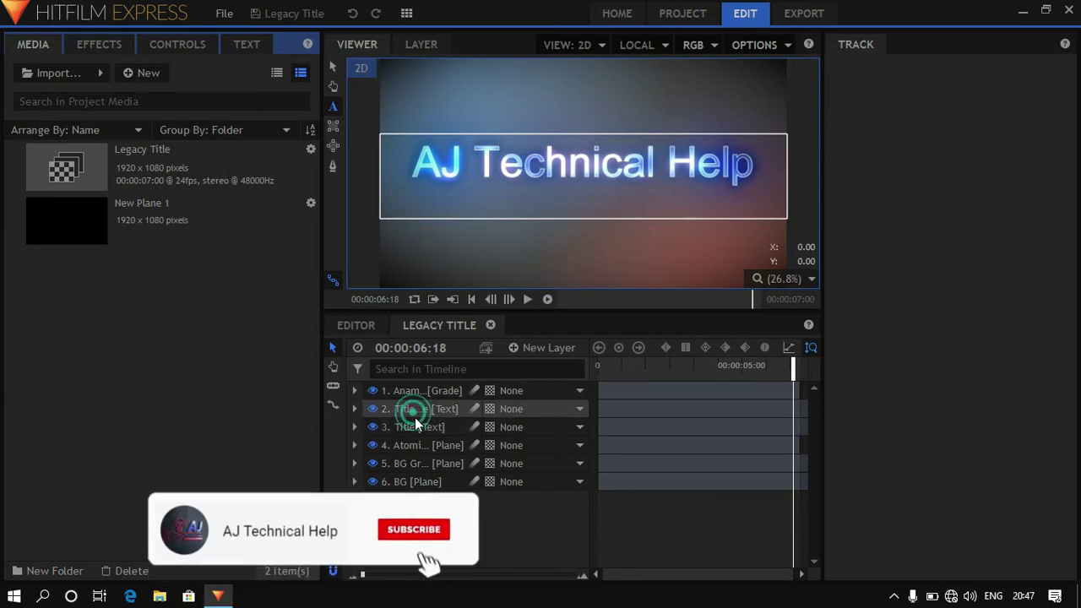
left_click(425, 413)
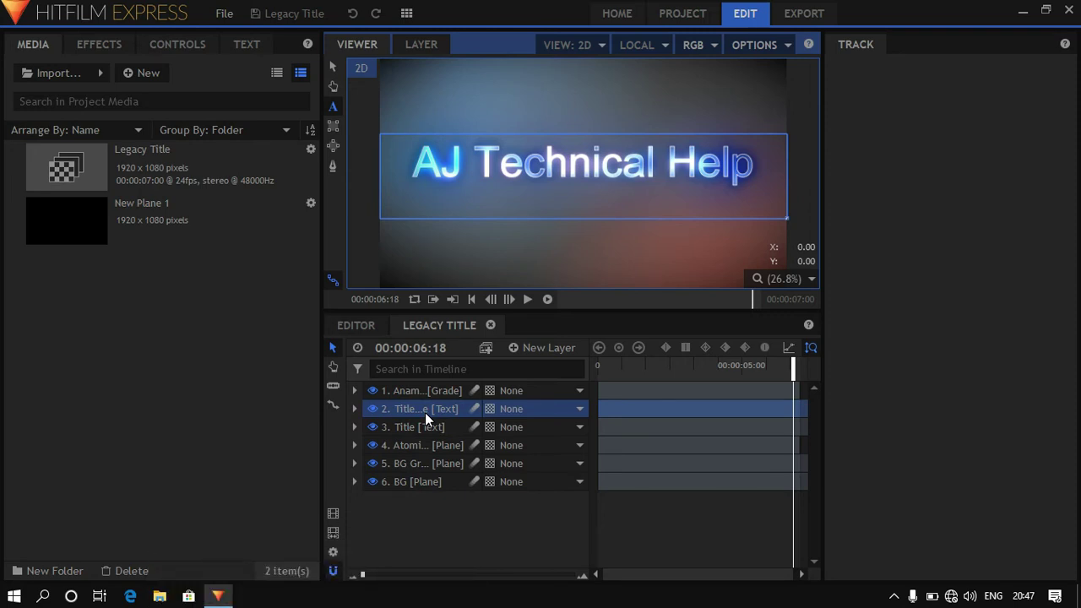
left_click(758, 166)
left_click(665, 166)
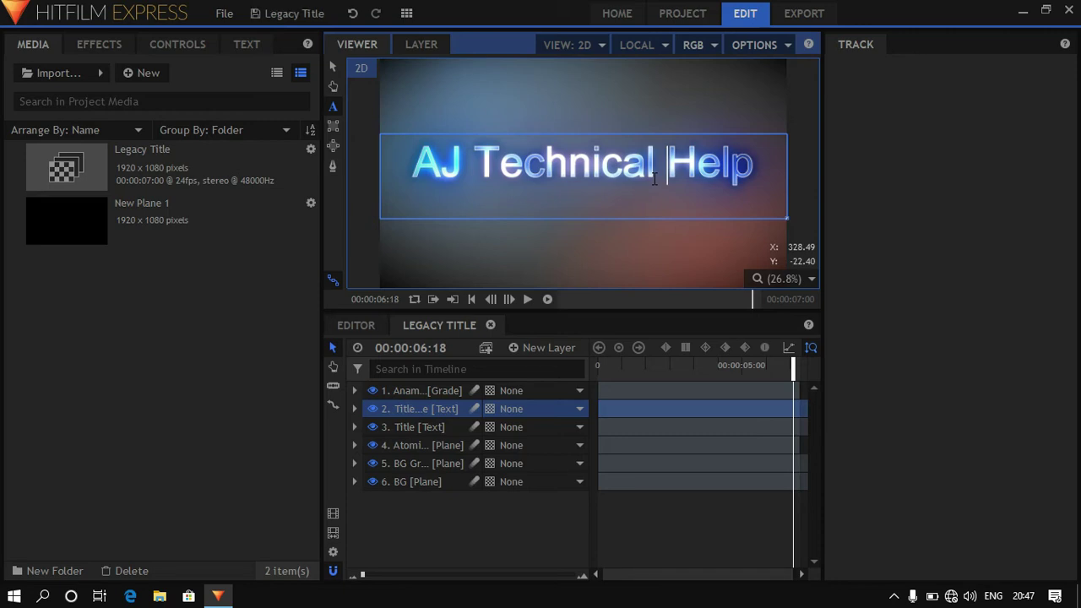
key("Return")
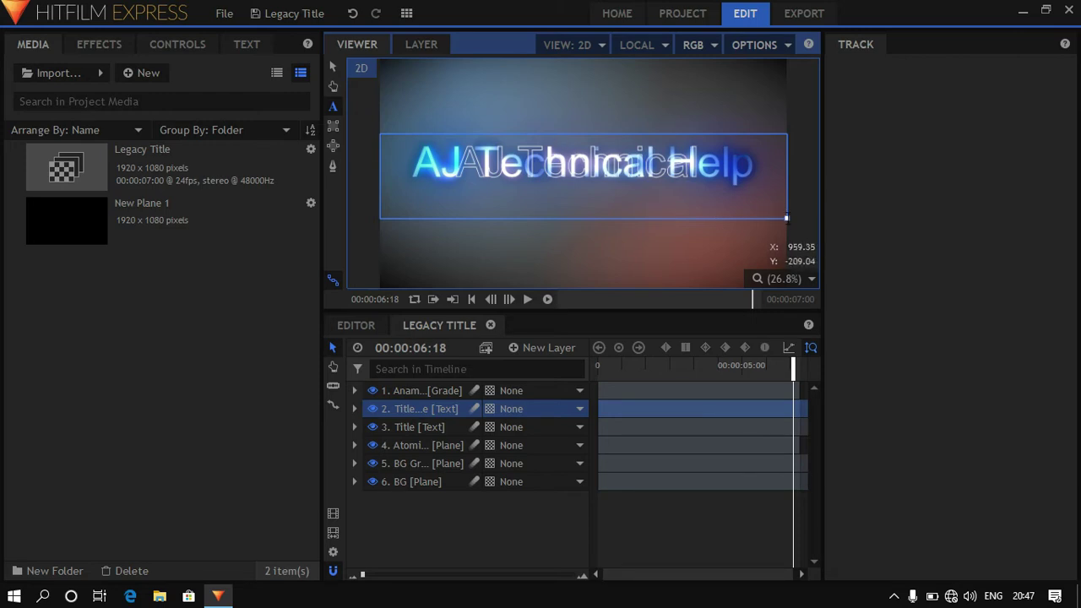
left_click_drag(786, 217, 788, 232)
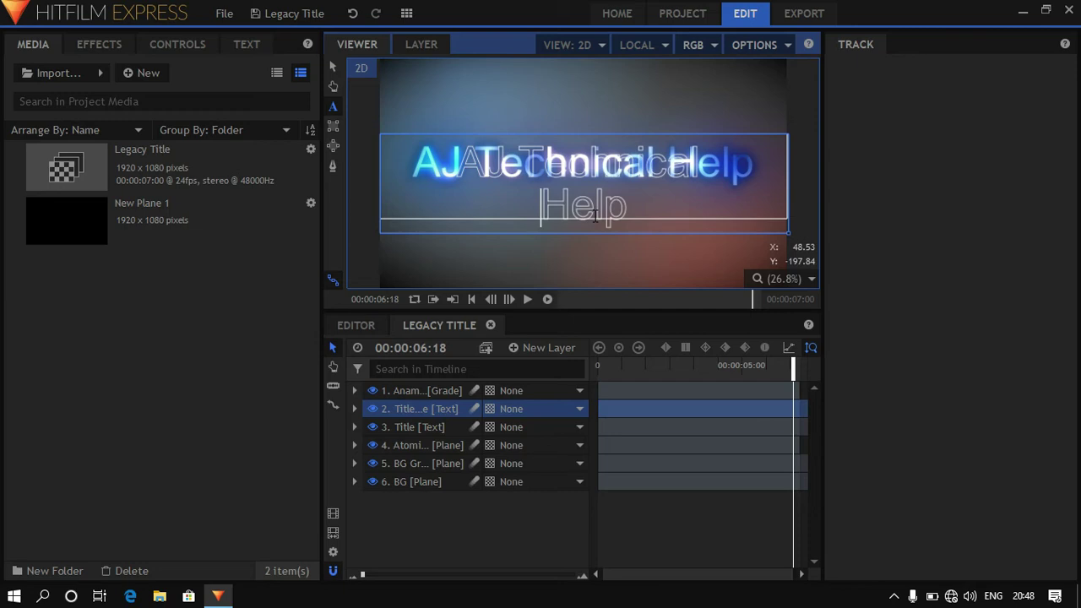
Step: Move the filled Title text layer above the outlined one and break its text before "Help"
left_click(405, 429)
left_click_drag(411, 404, 411, 407)
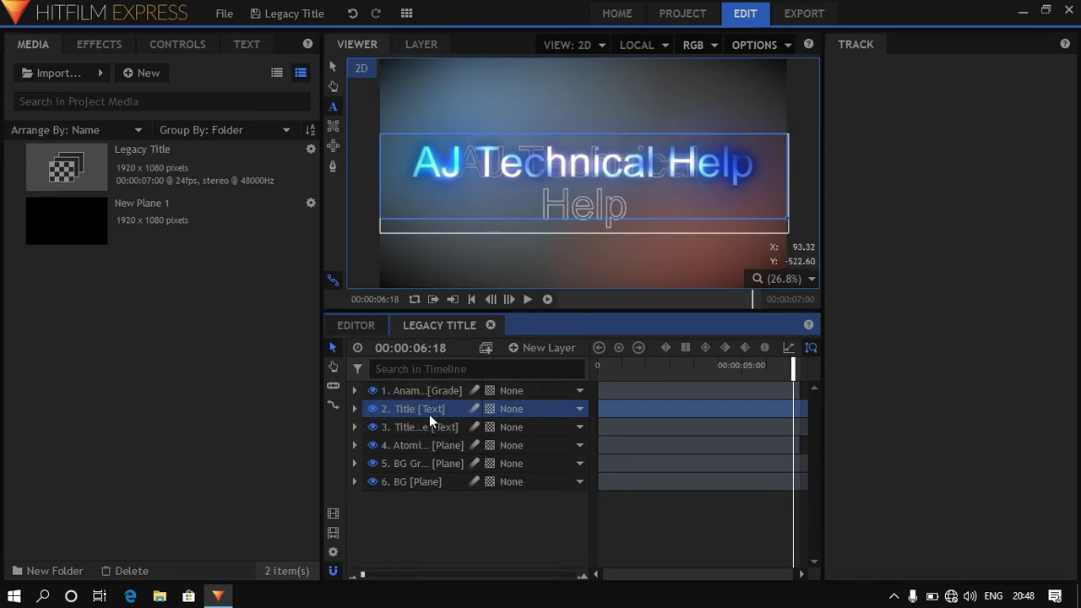
left_click(665, 162)
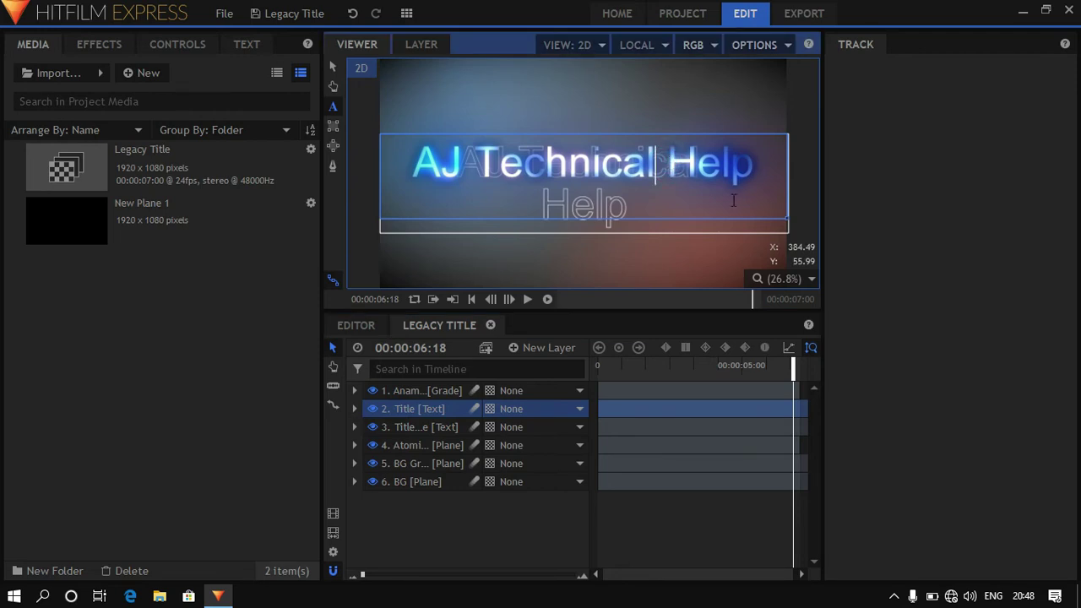
key("Delete")
key("Delete")
key("Delete")
key("Delete")
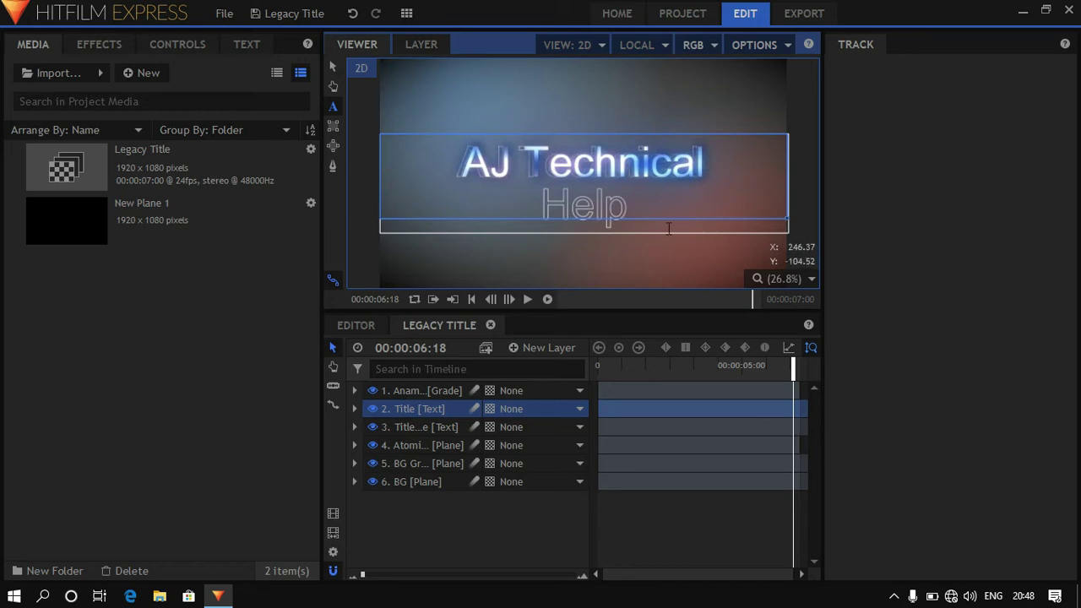
Step: Resize the filled Title layer's text box, making it taller and slightly narrower so both lines show and match the outlined text
left_click(786, 220)
left_click_drag(786, 223, 786, 225)
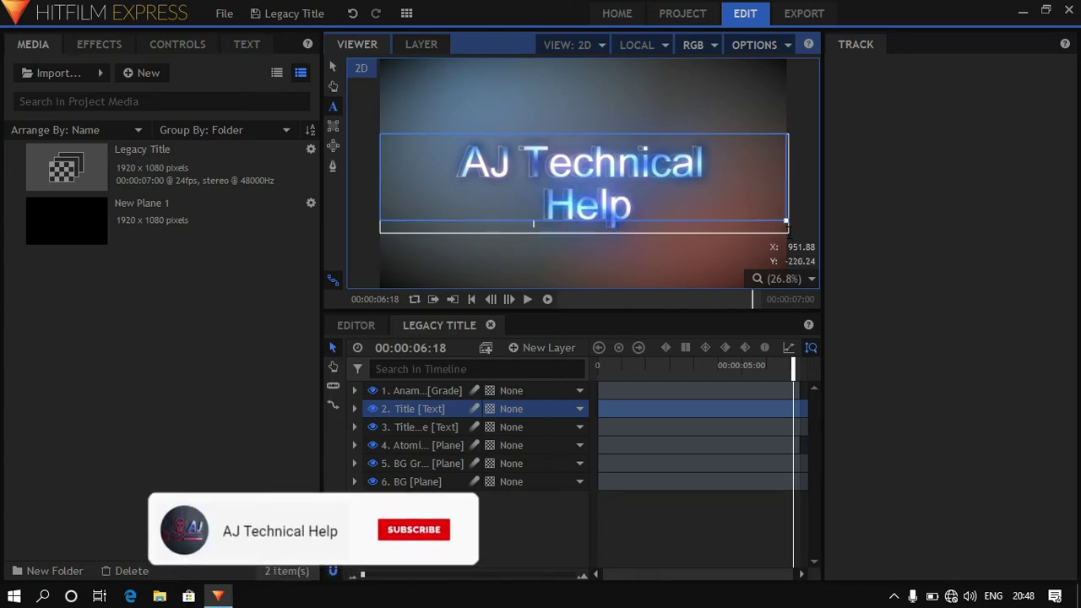
left_click_drag(786, 224, 789, 232)
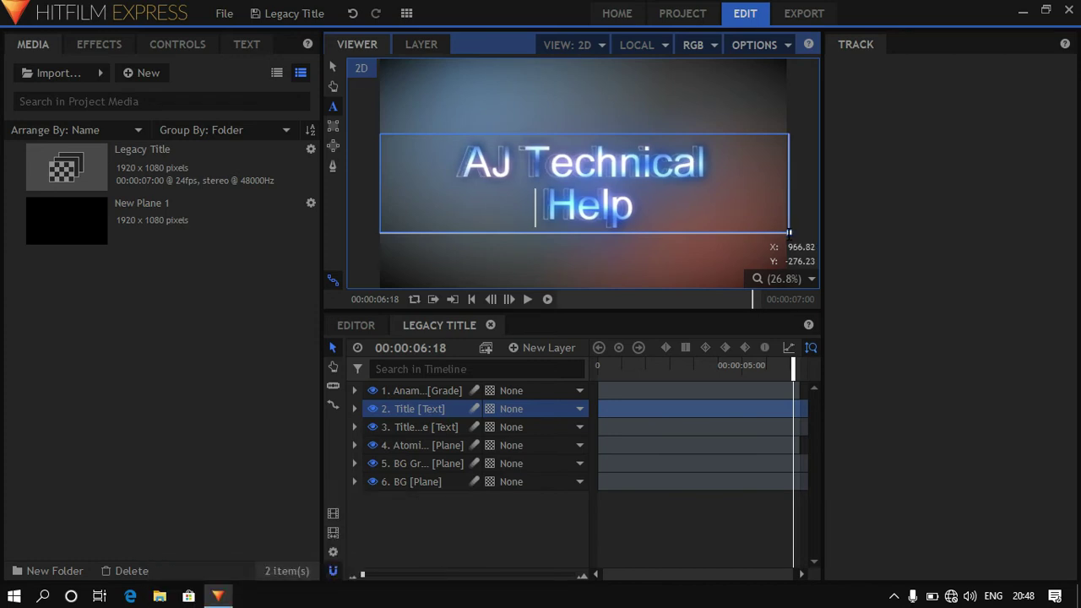
left_click_drag(788, 232, 787, 235)
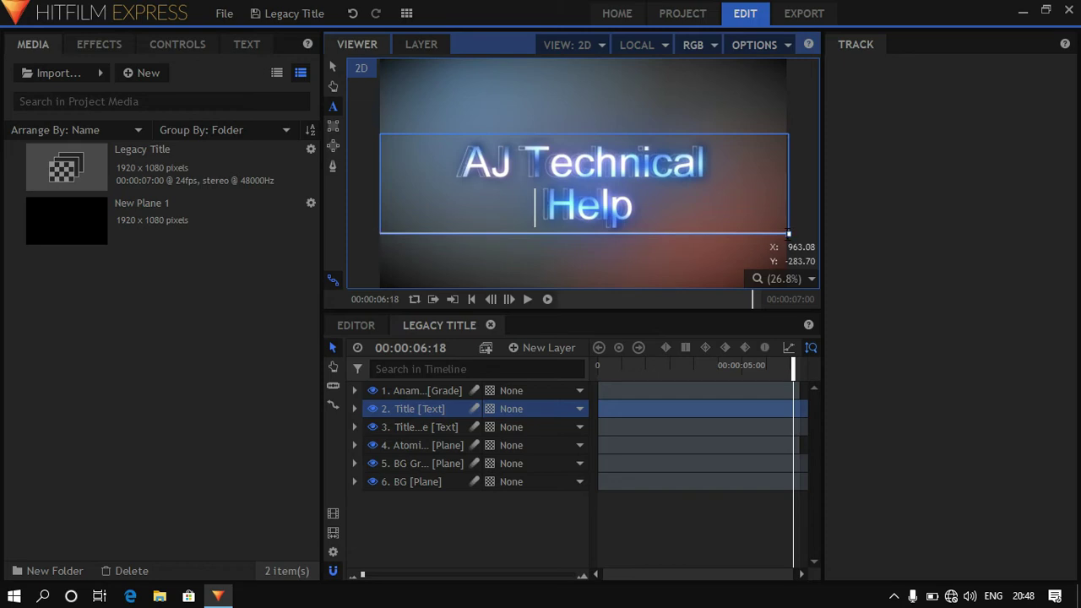
left_click_drag(788, 233, 787, 233)
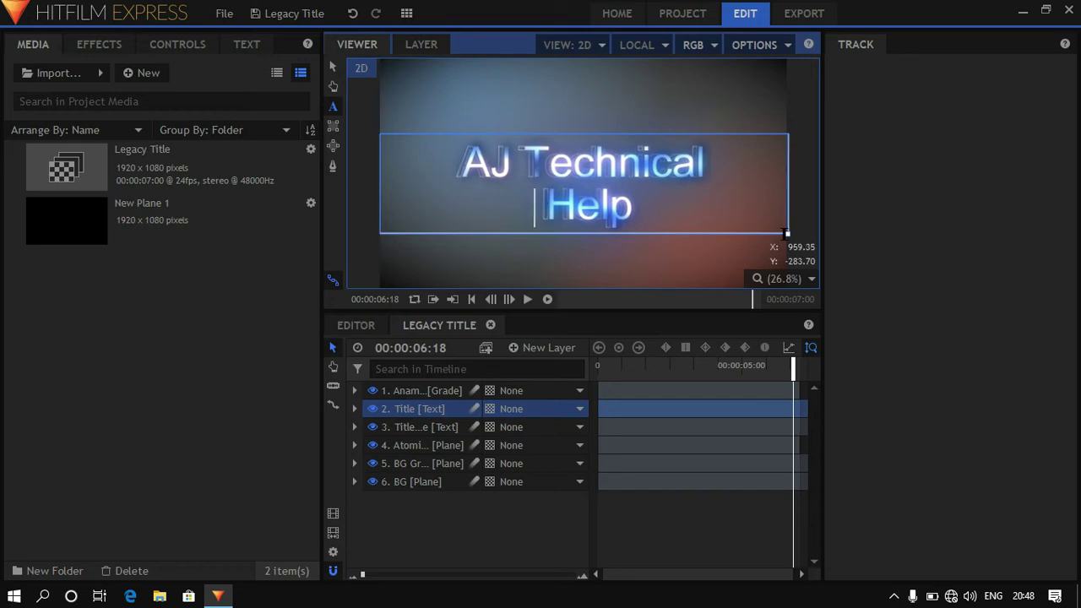
left_click_drag(784, 232, 778, 234)
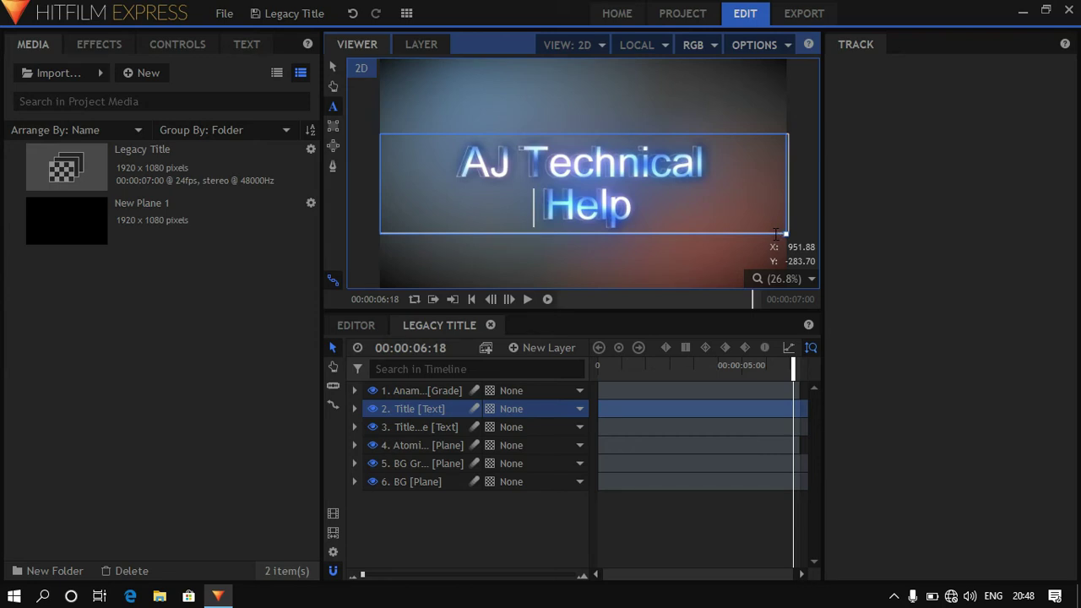
left_click_drag(776, 233, 778, 235)
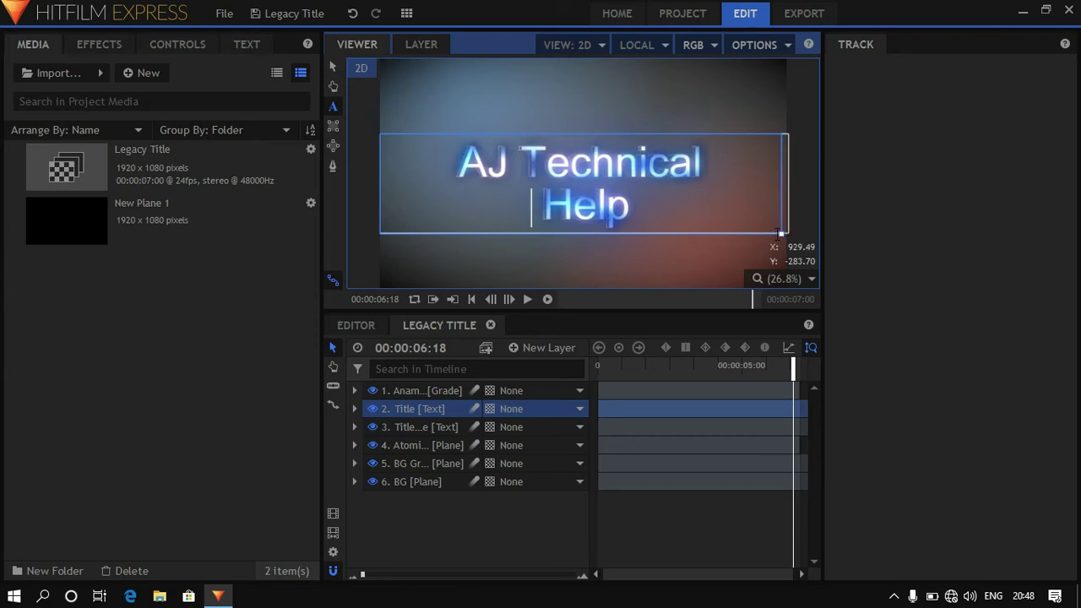
left_click_drag(775, 233, 774, 234)
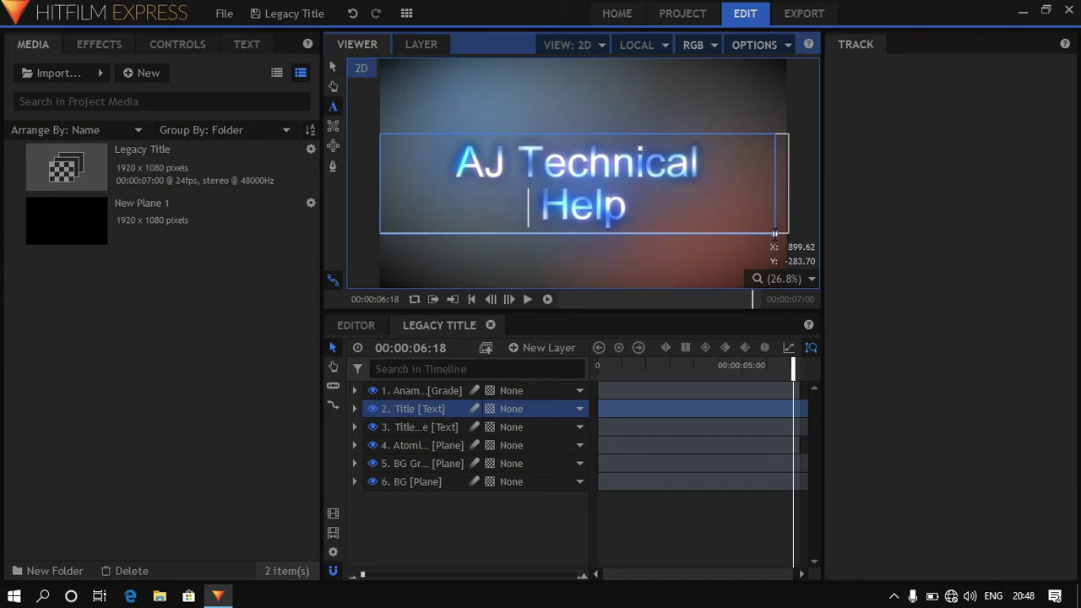
left_click_drag(774, 234, 774, 233)
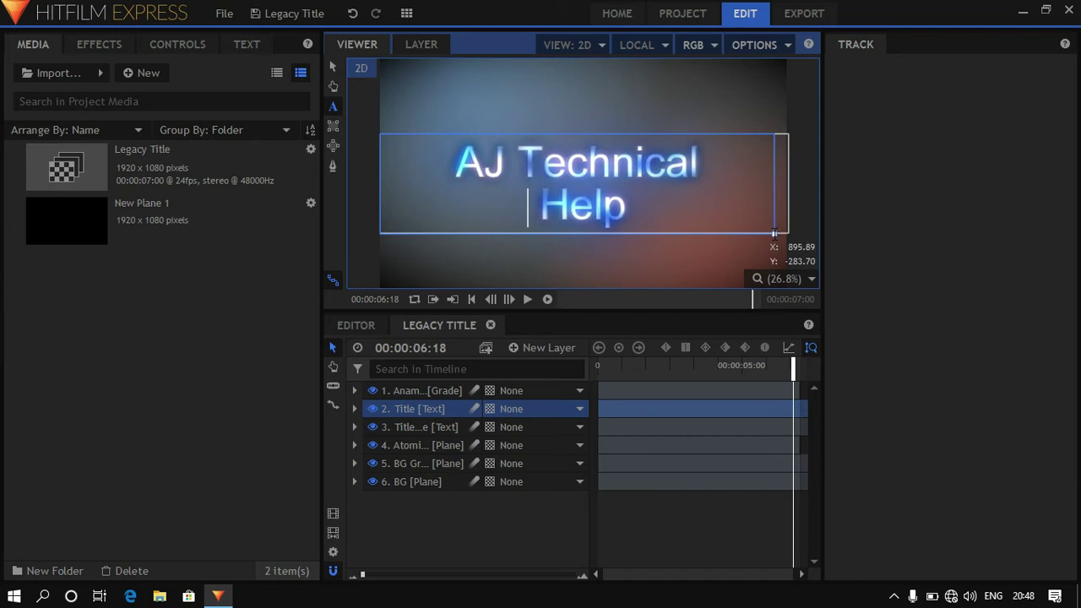
left_click(774, 234)
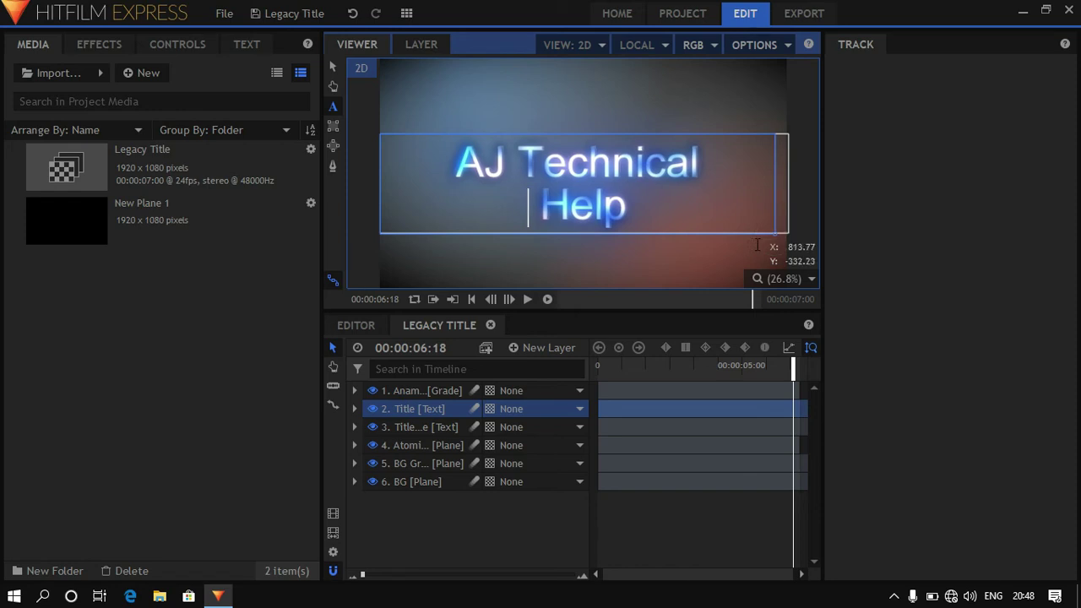
Step: Try repositioning the filled Title text vertically in the frame with the selection tool
left_click(330, 67)
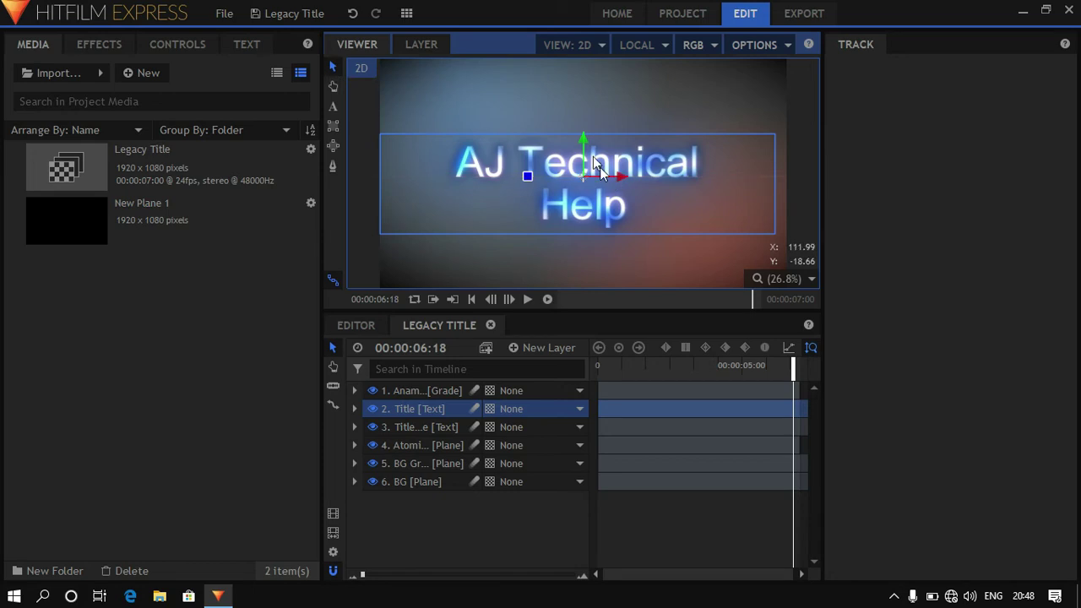
left_click(333, 108)
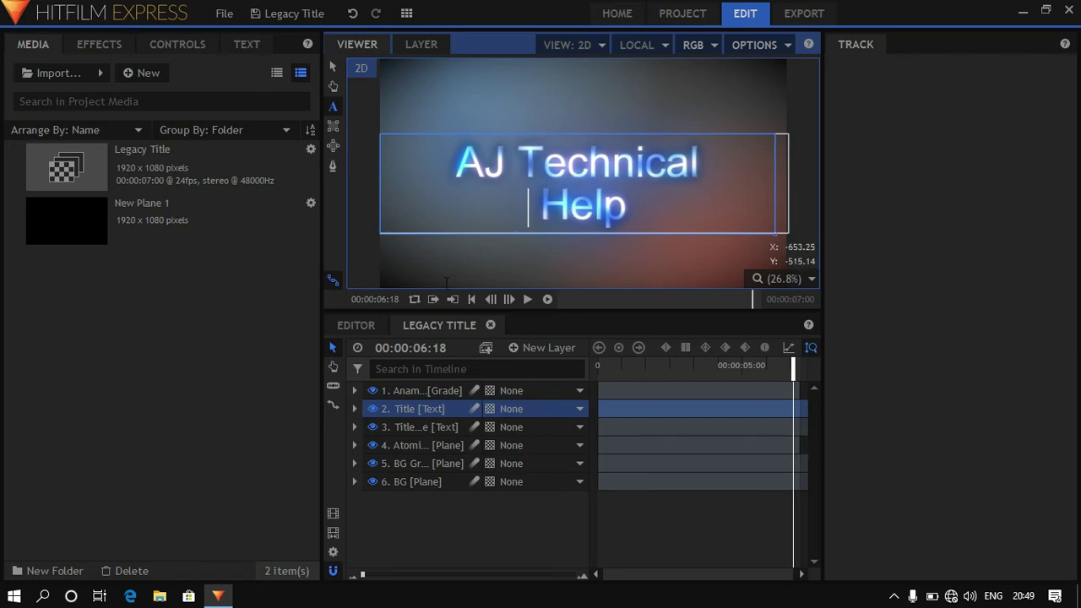
left_click(333, 67)
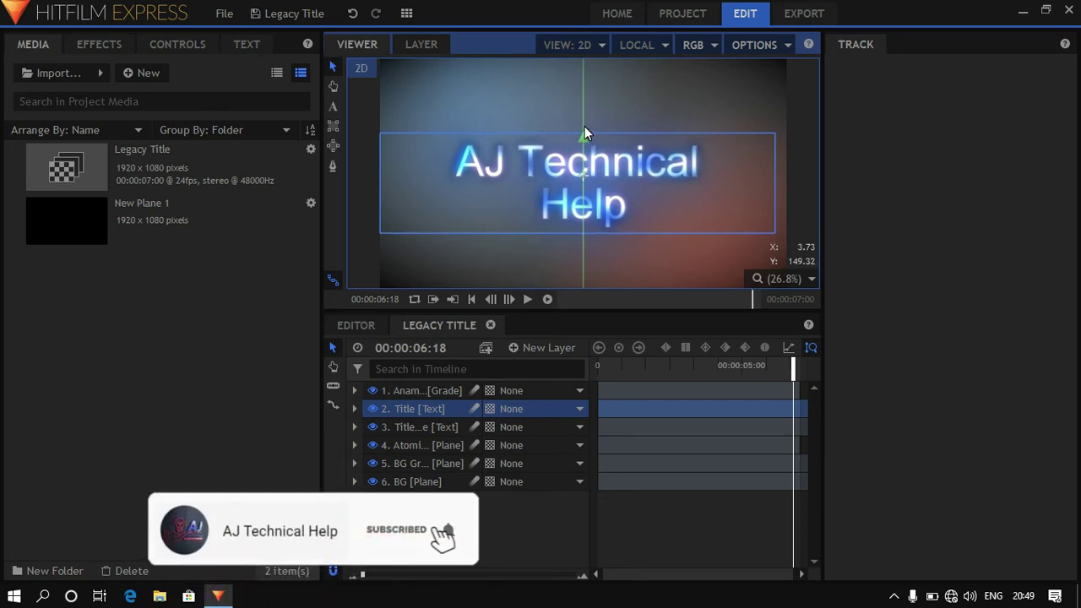
left_click_drag(585, 137, 587, 133)
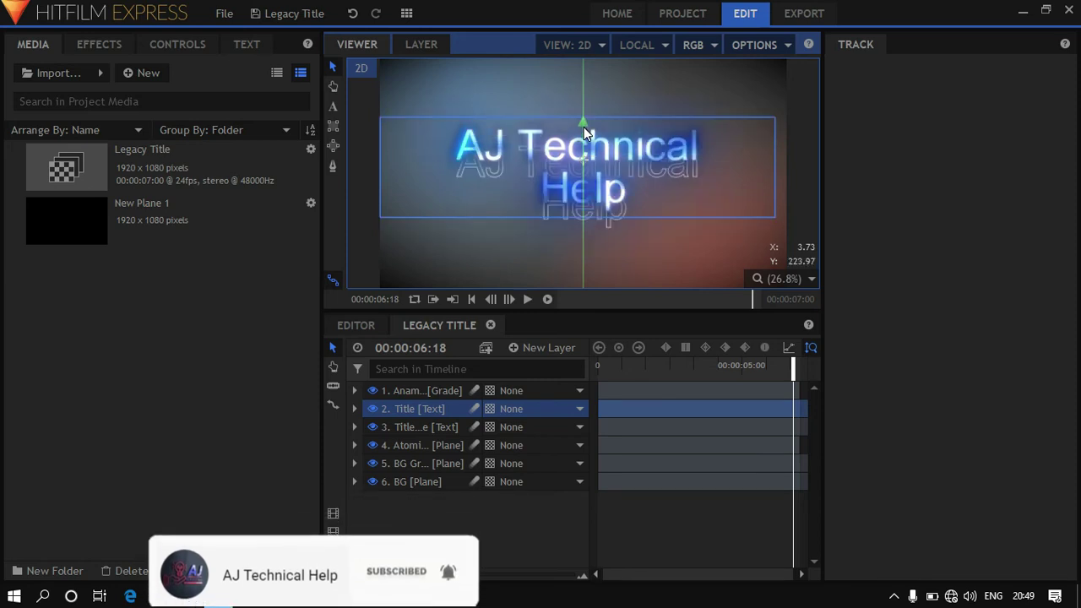
mouse_move(587, 132)
left_mouse_down()
mouse_move(613, 140)
mouse_move(583, 187)
left_mouse_up()
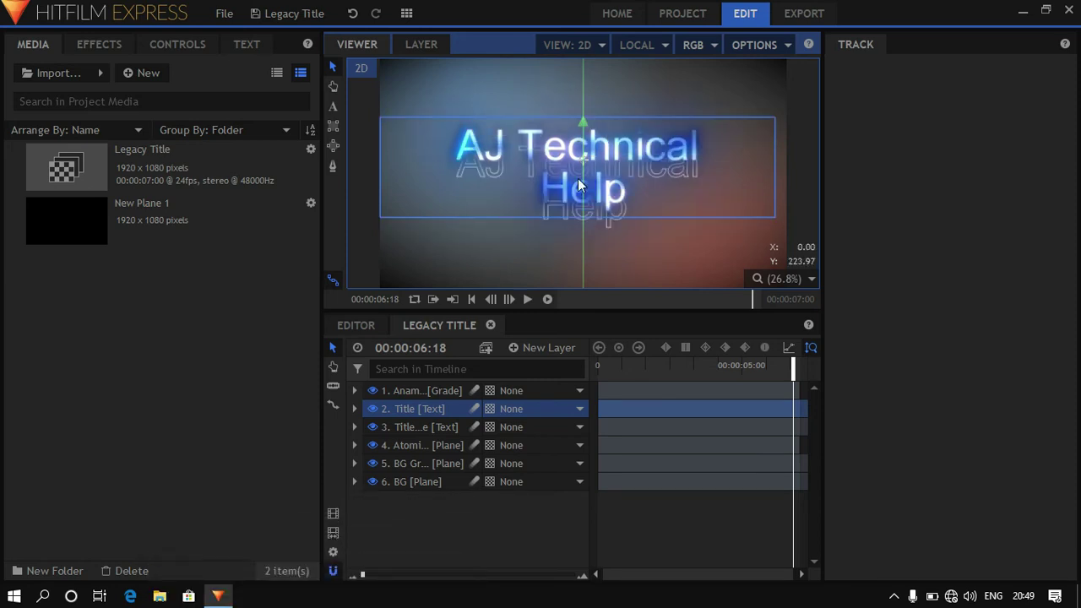
left_click(432, 430)
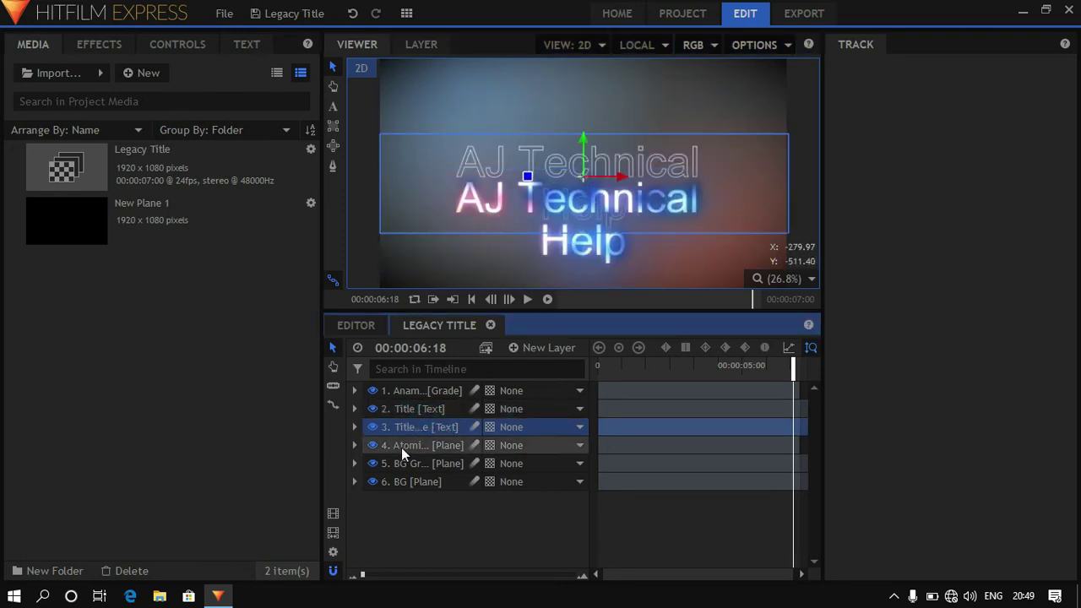
left_click(414, 409)
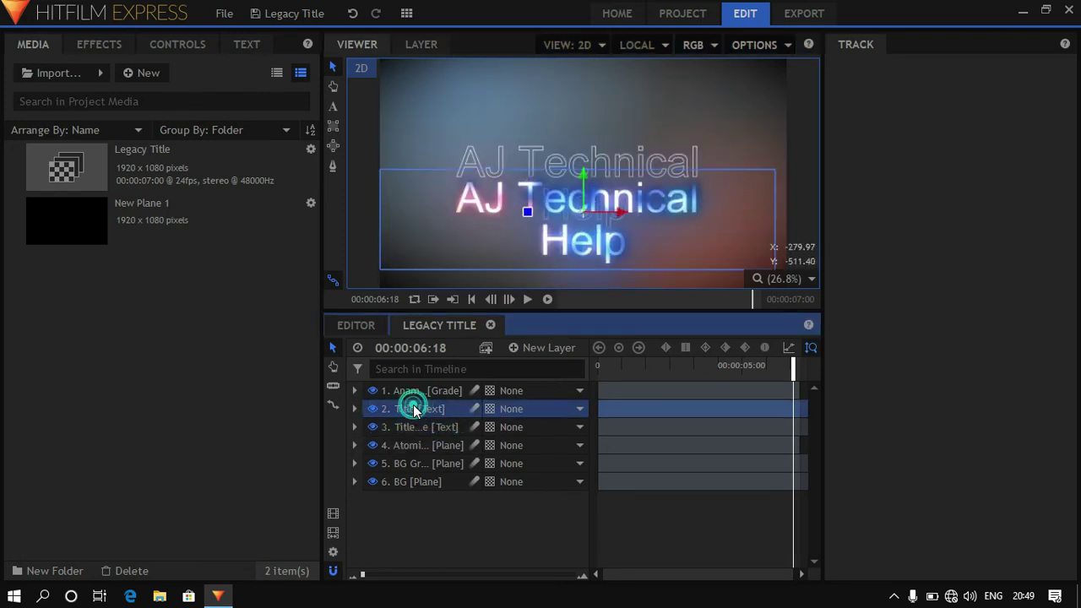
left_click(582, 176)
left_click_drag(582, 177, 582, 182)
left_click(581, 182)
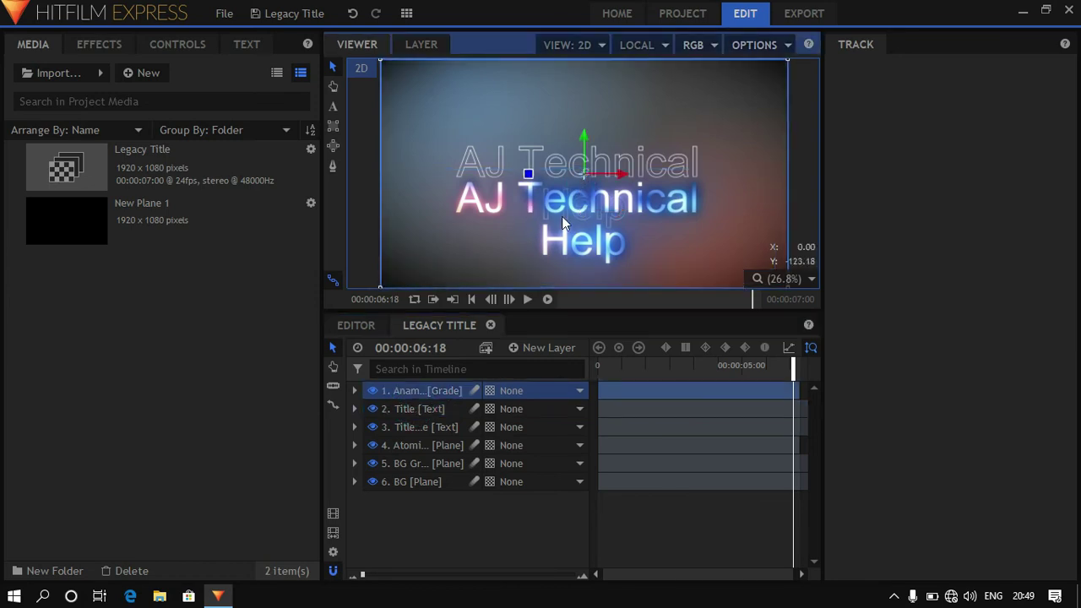
Step: Move the filled Title text and the outlined title text up to the same position, slightly above the frame's center
left_click(419, 408)
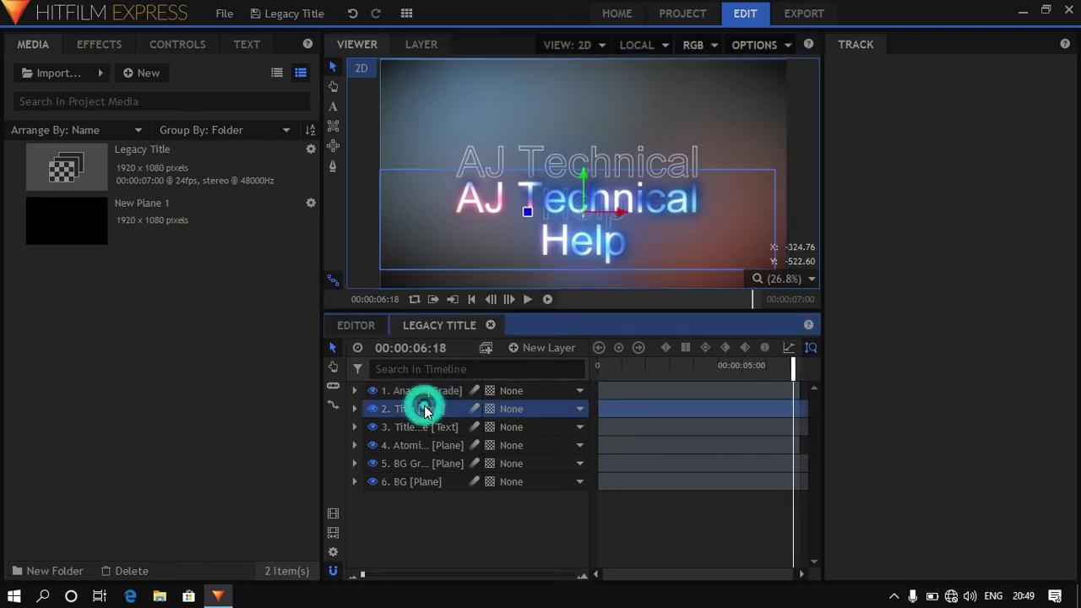
left_click(583, 179)
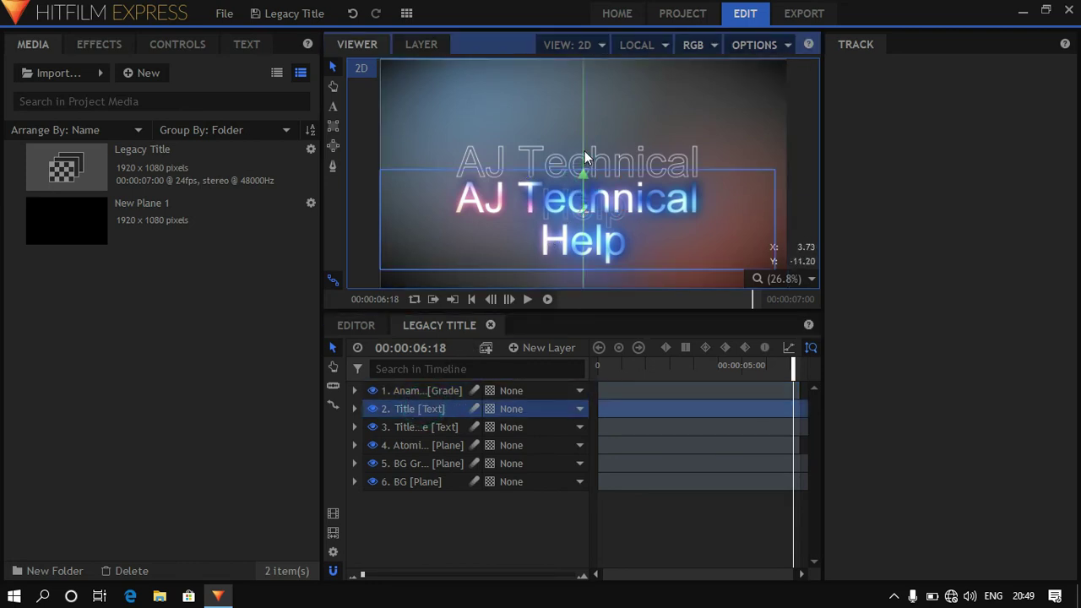
left_click_drag(586, 158, 580, 123)
left_click(410, 428)
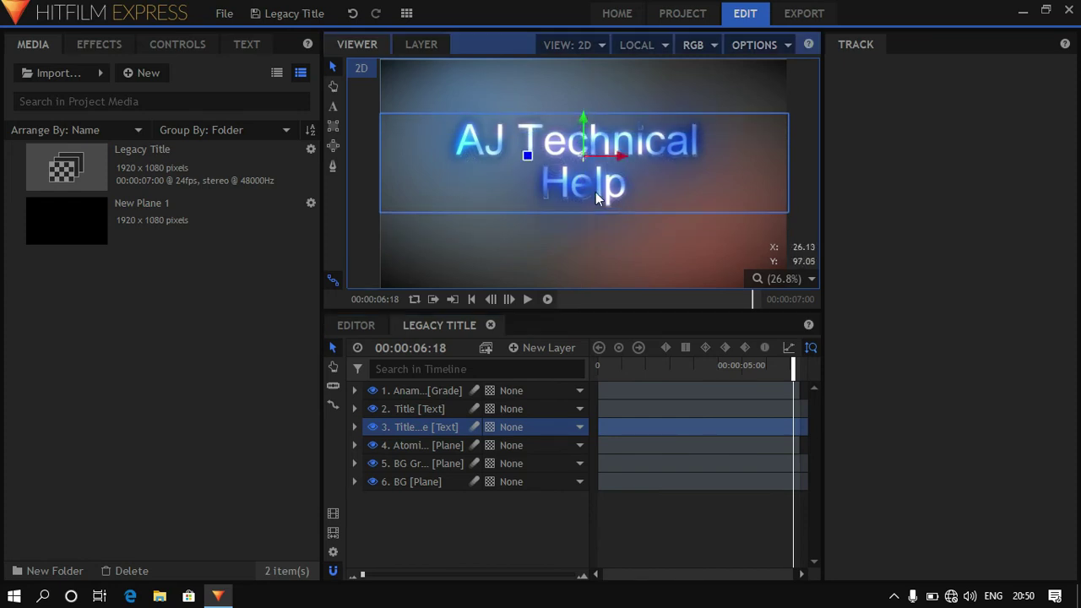
left_click(595, 239)
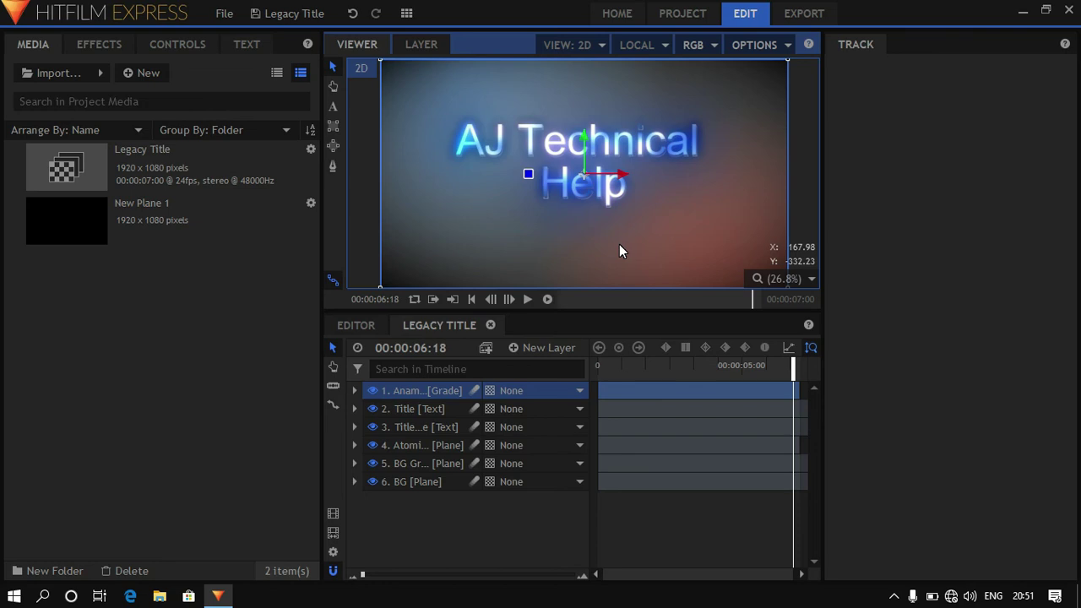
Step: Add the Legacy Title composite shot to the export queue and start exporting
left_click(333, 515)
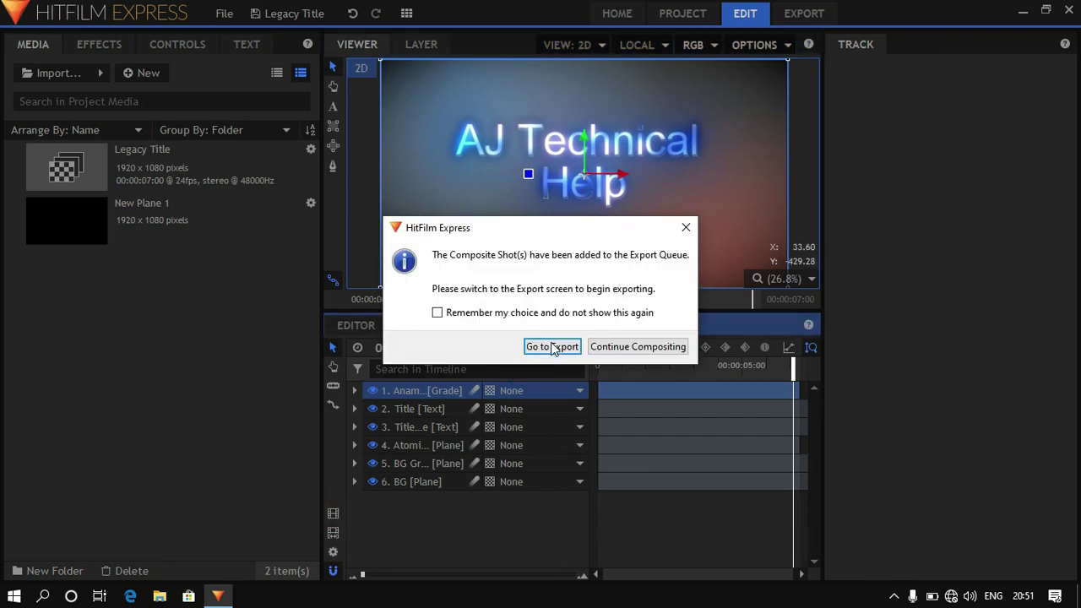
left_click(553, 347)
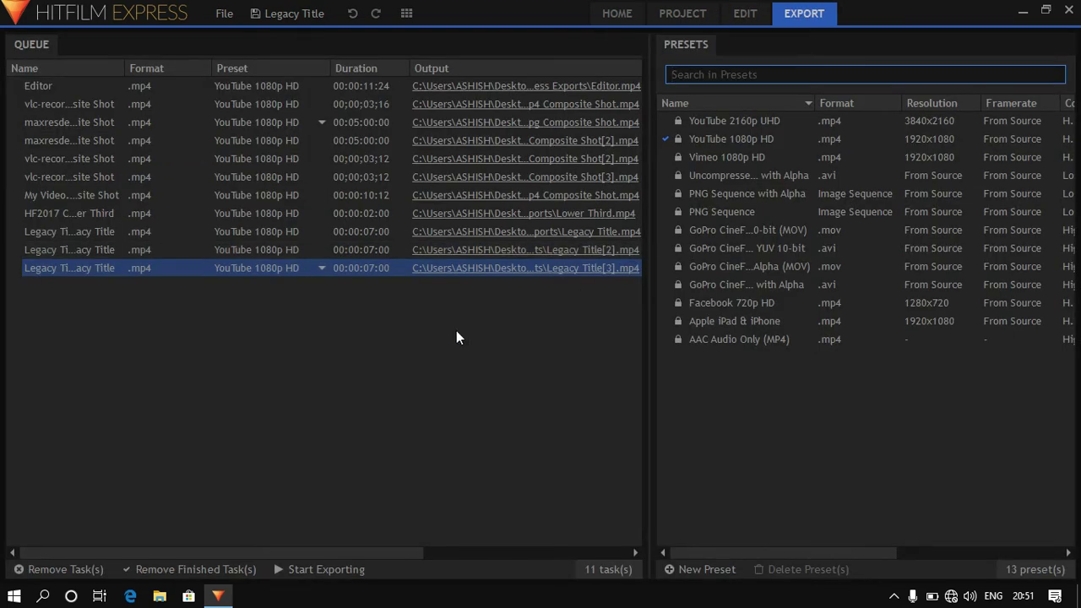
left_click(494, 551)
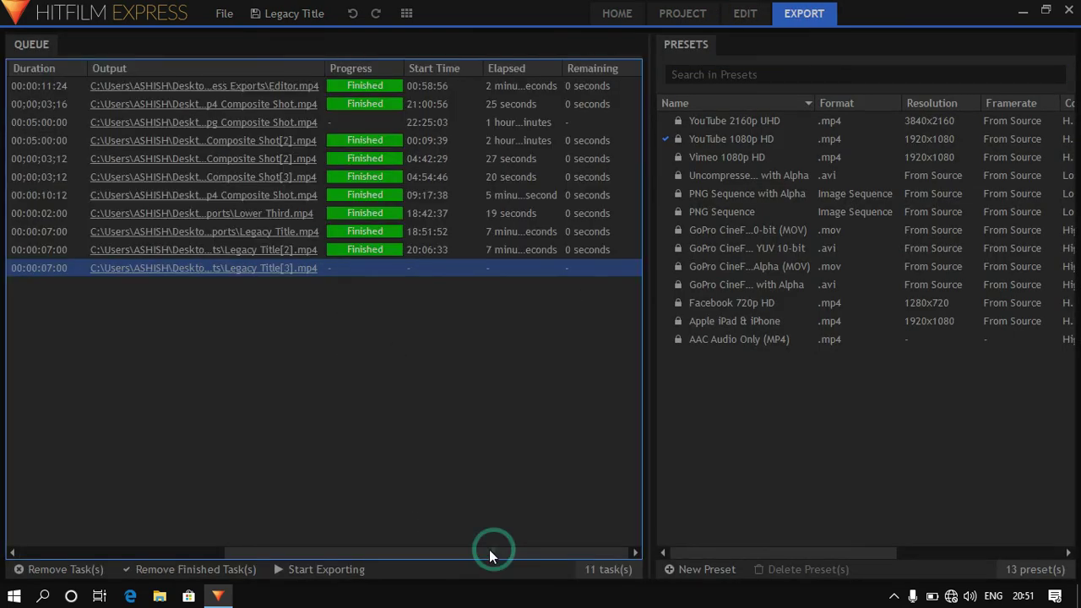
left_click(289, 571)
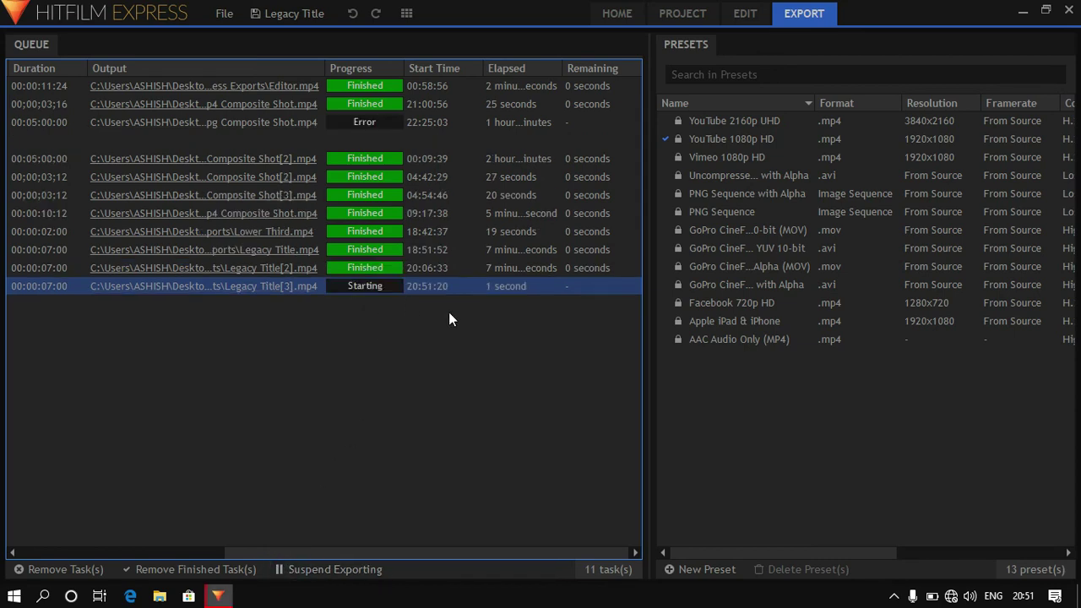